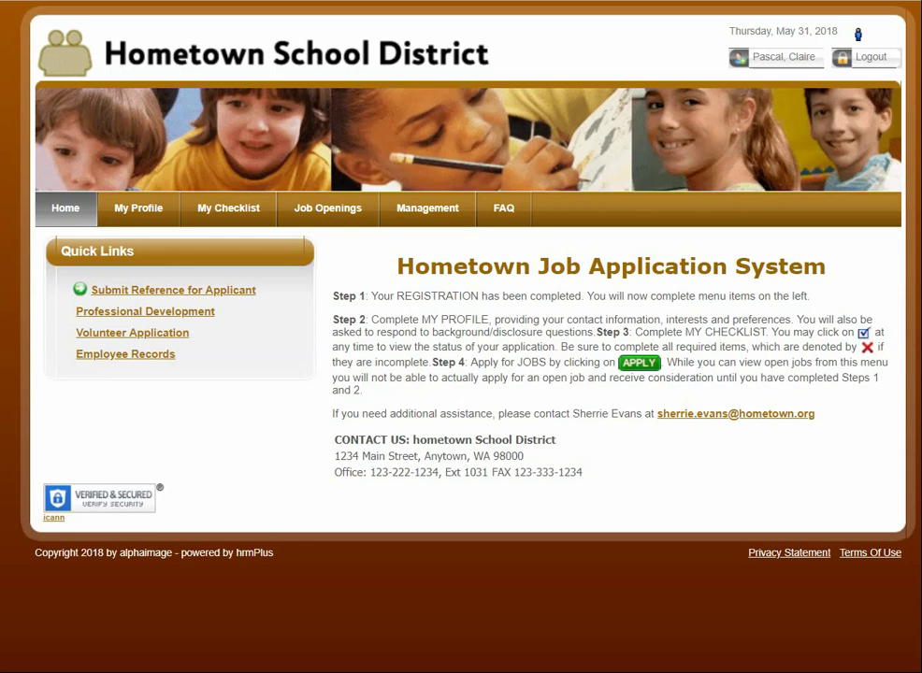
Open the management Applicant Search and set the interest criterion to Classroom Teacher
left_click(406, 214)
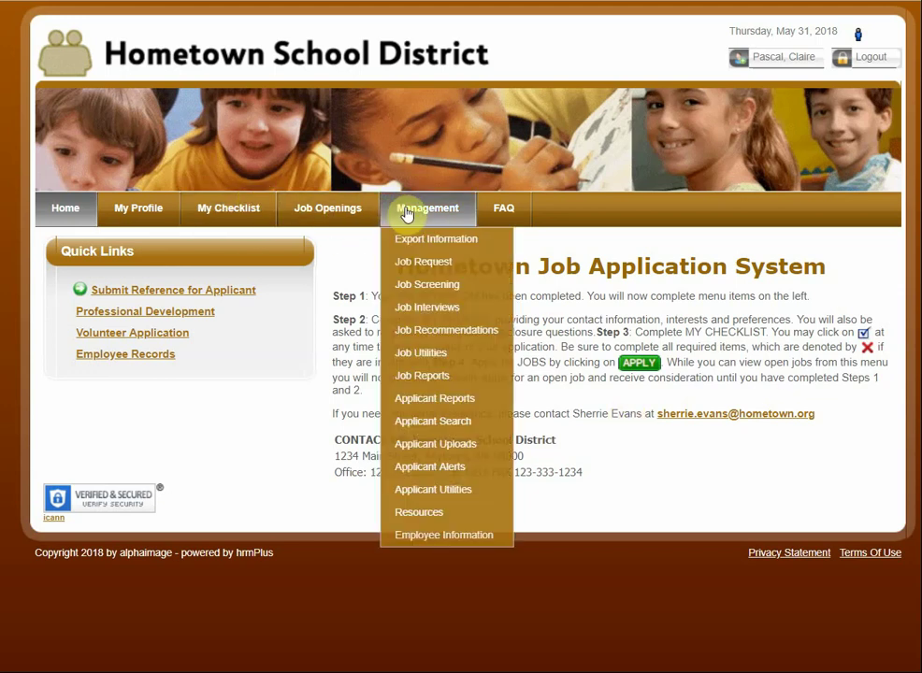
left_click(406, 437)
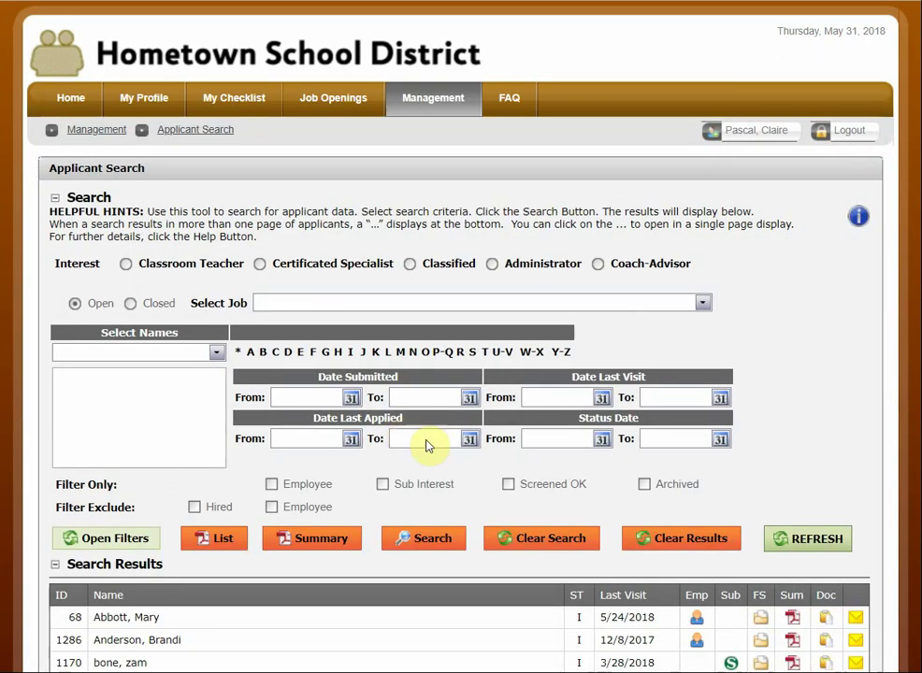
left_click(127, 265)
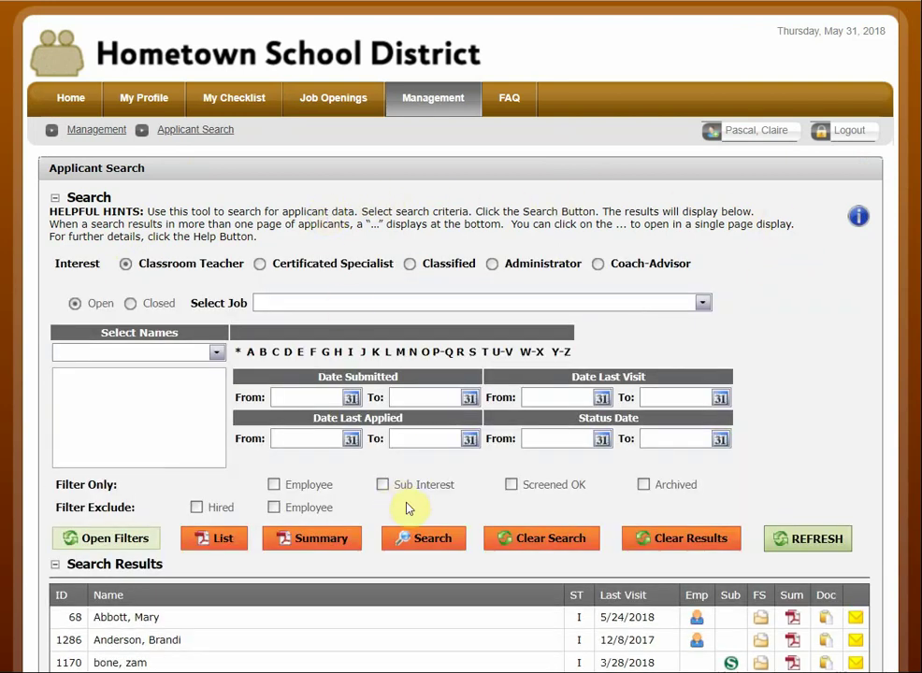
Look through the open jobs available as search criteria without choosing one
scroll(856, 319, "down", 1)
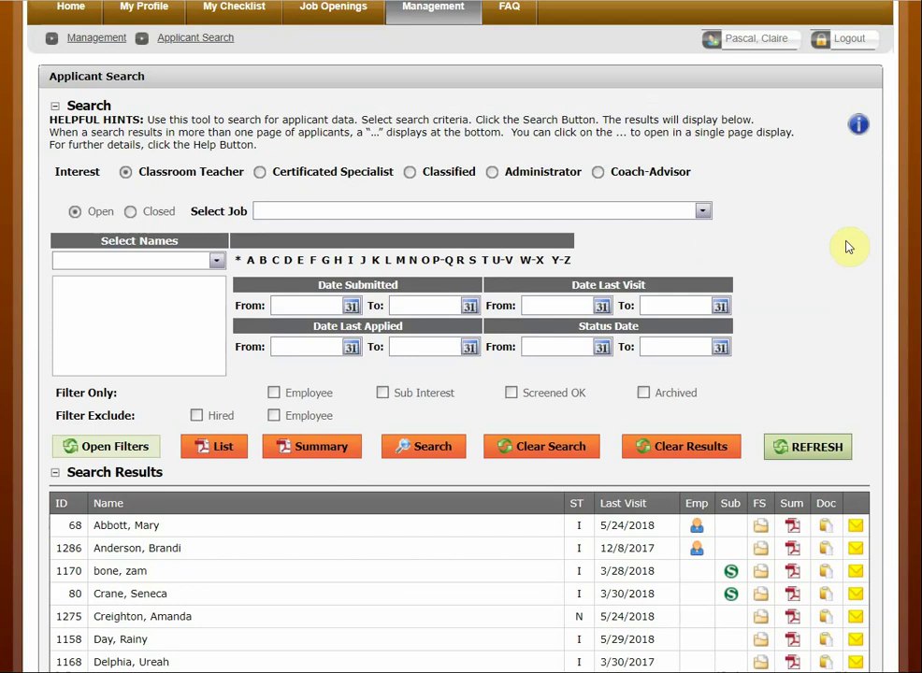
left_click(373, 212)
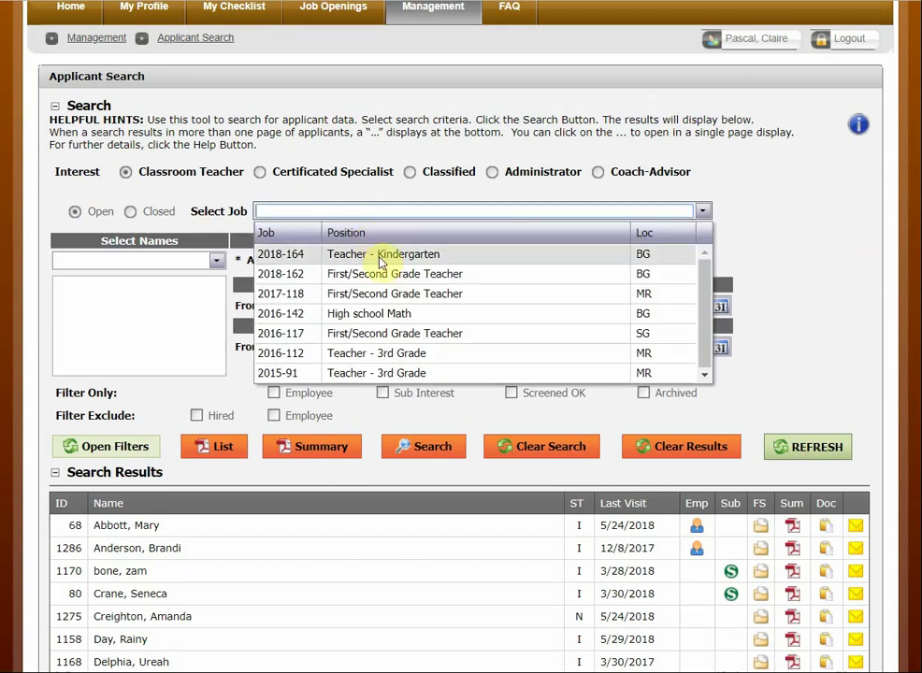
left_click(782, 215)
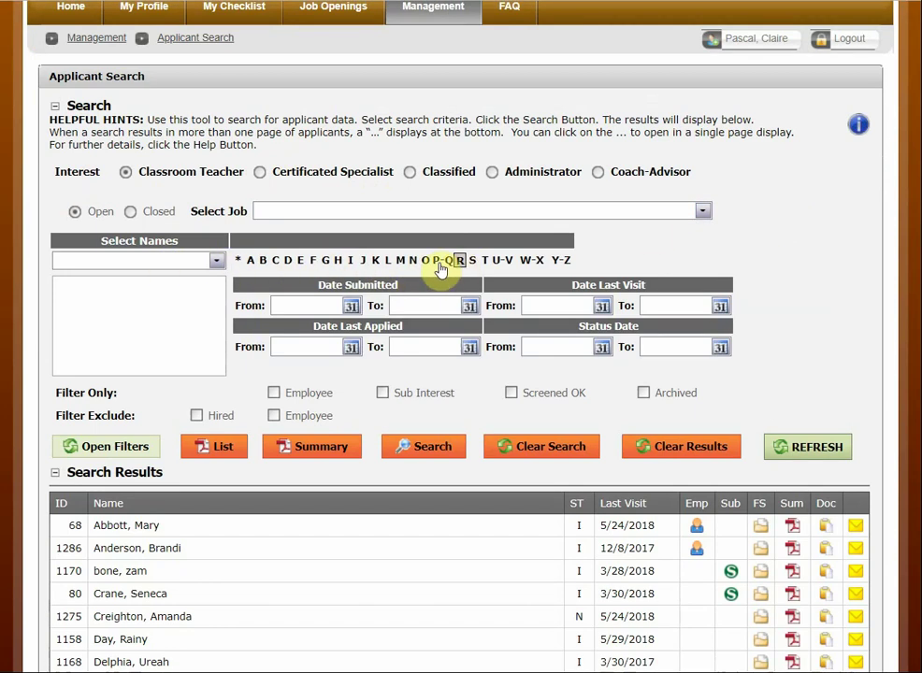
Limit the name choices to the letter M, add the first applicant to the selection, and remove that name again
left_click(408, 264)
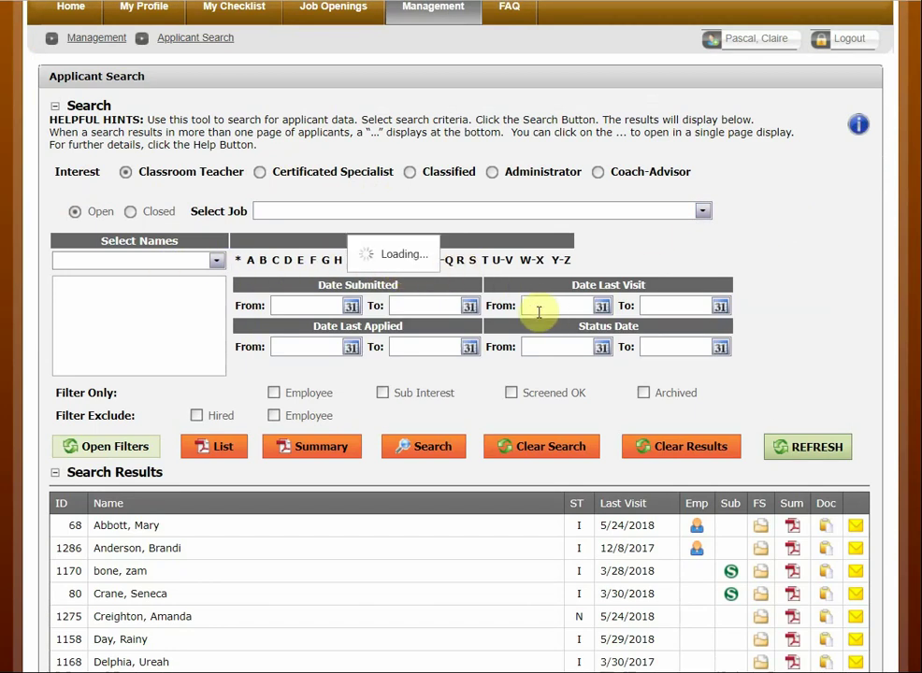
left_click(217, 263)
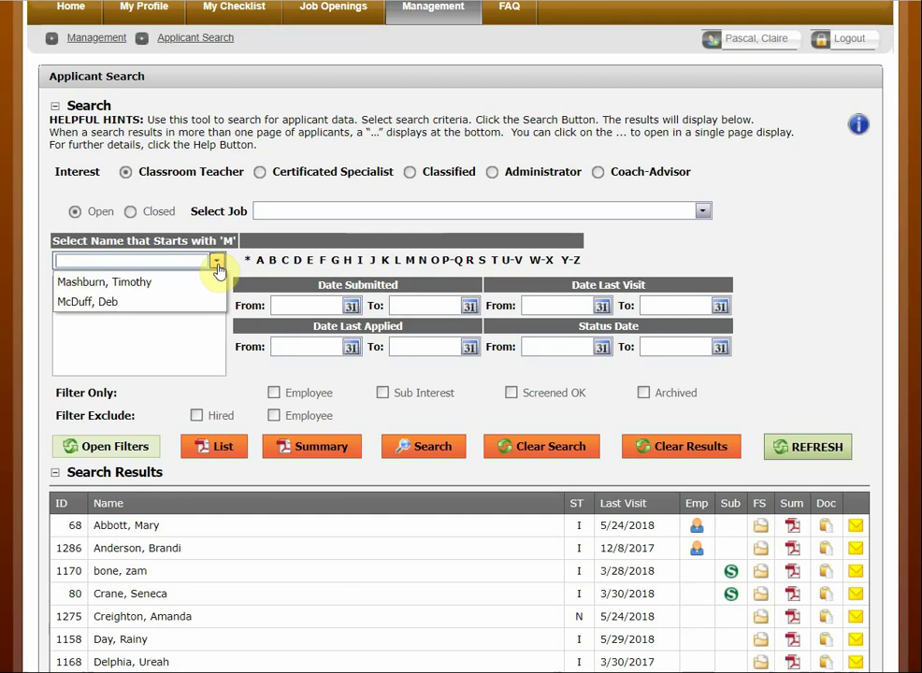
left_click(207, 278)
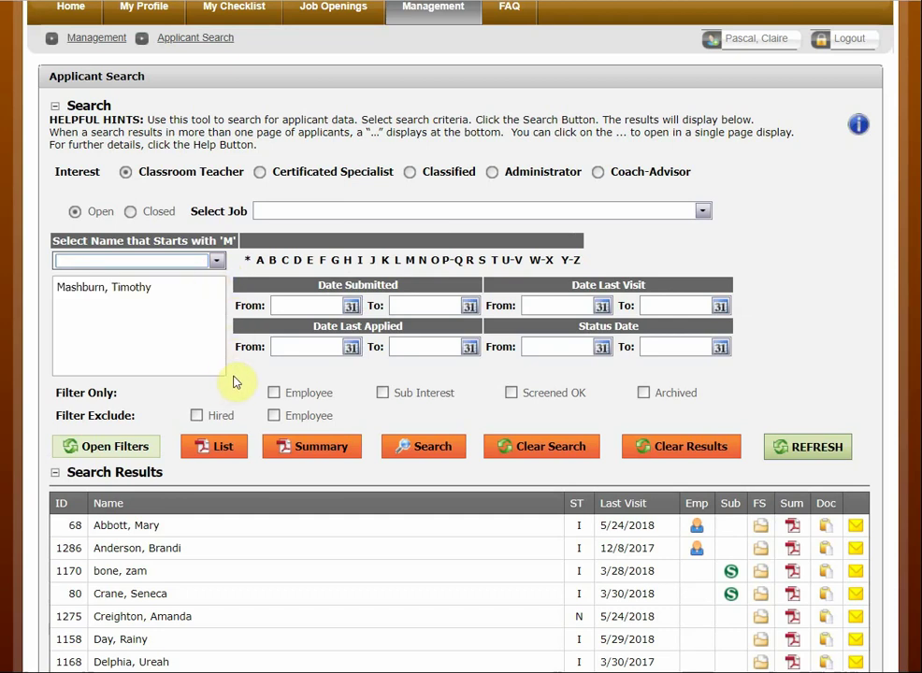
left_click(163, 292)
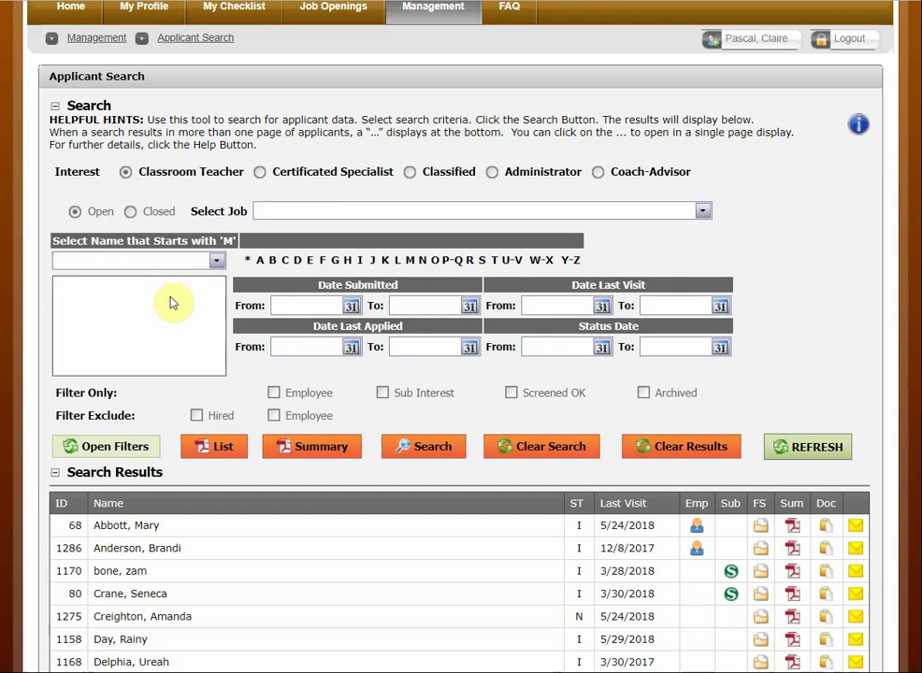
Run the search for Classroom Teacher applicants and review the resulting list
scroll(799, 311, "down", 1)
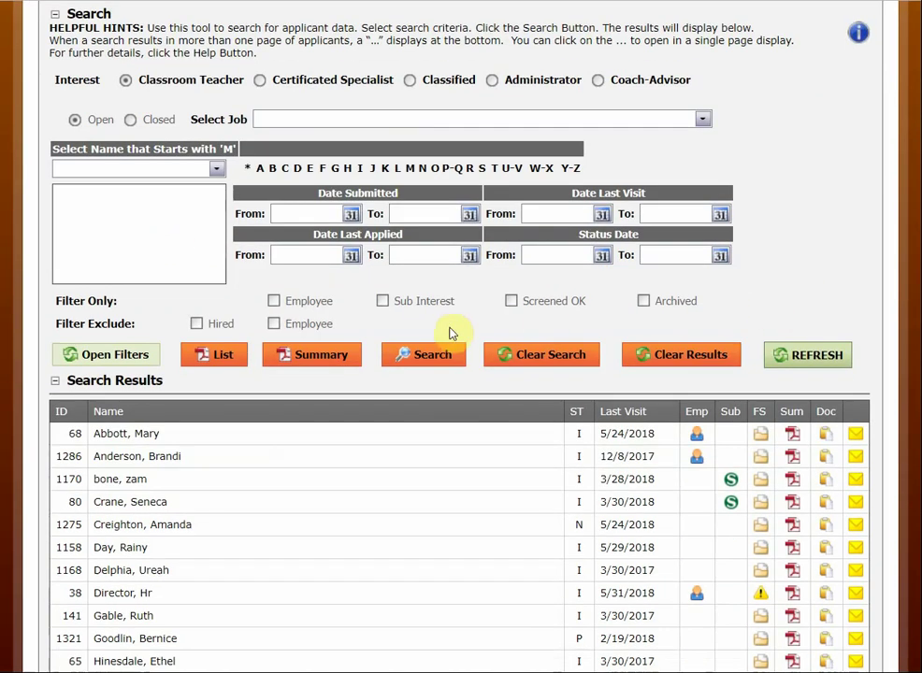
left_click(420, 356)
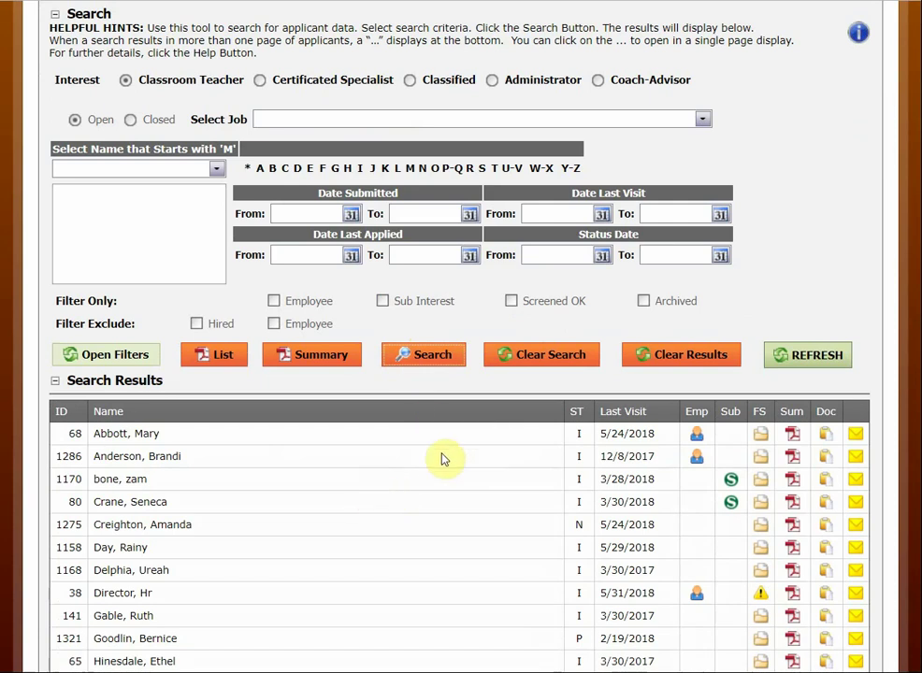
scroll(860, 243, "down", 2)
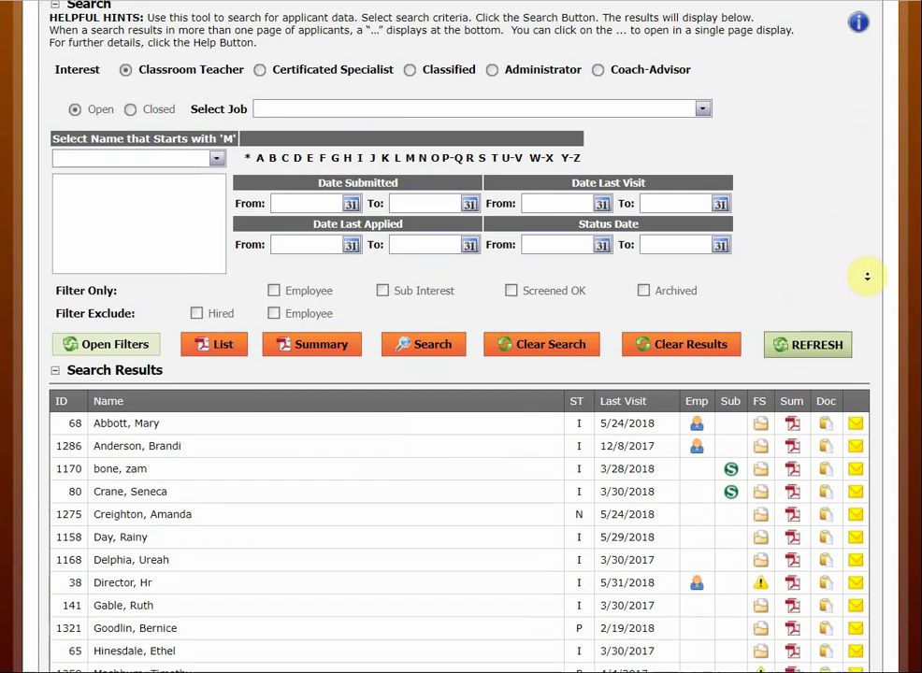
scroll(887, 271, "down", 3)
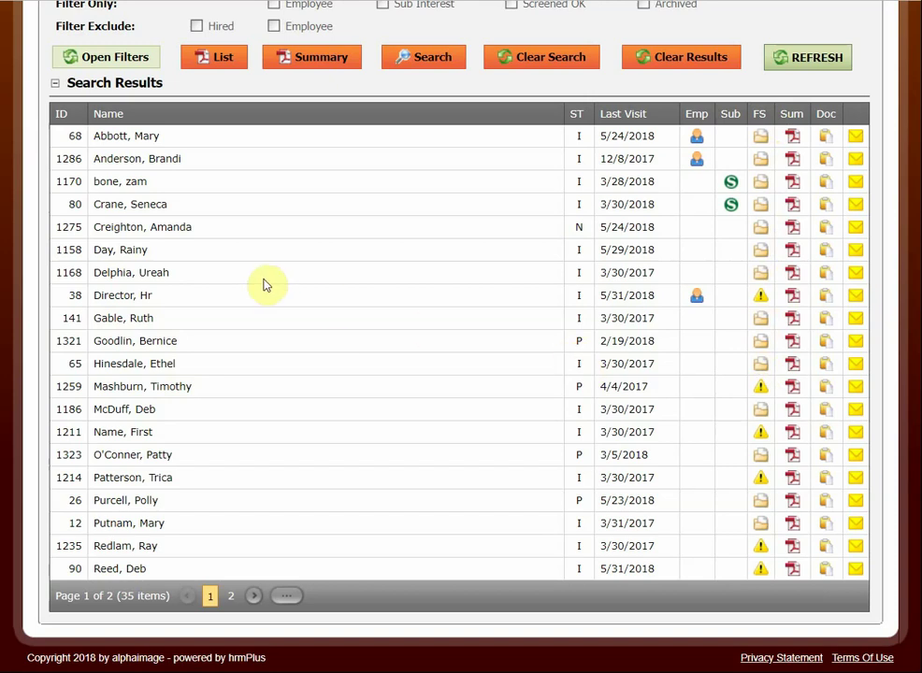
Add and save a Teacher Pool file screen for the pending applicant whose last visit was 4/4/2017
left_click(761, 391)
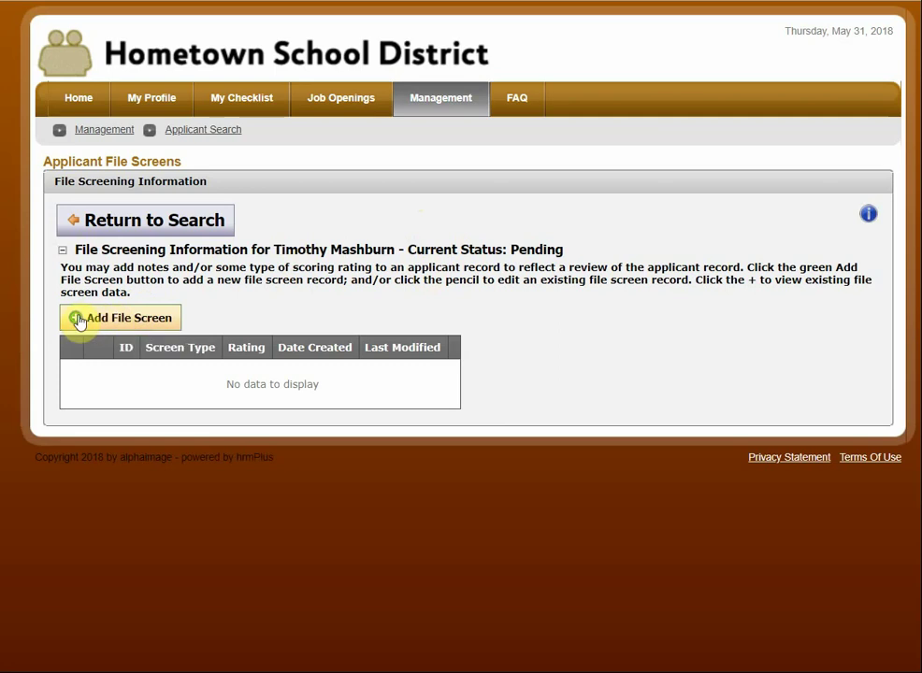
left_click(79, 320)
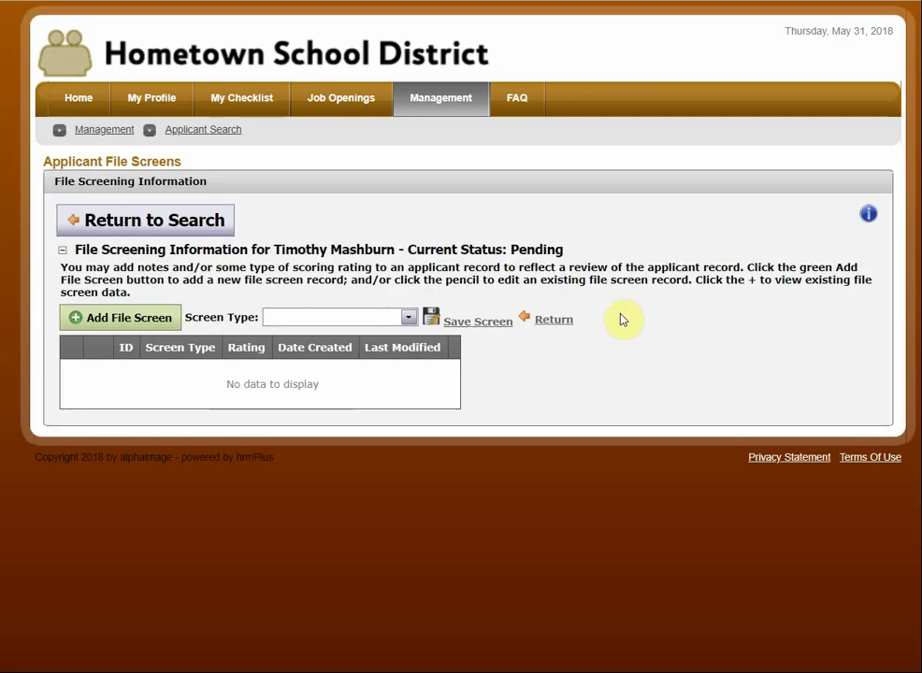
left_click(407, 319)
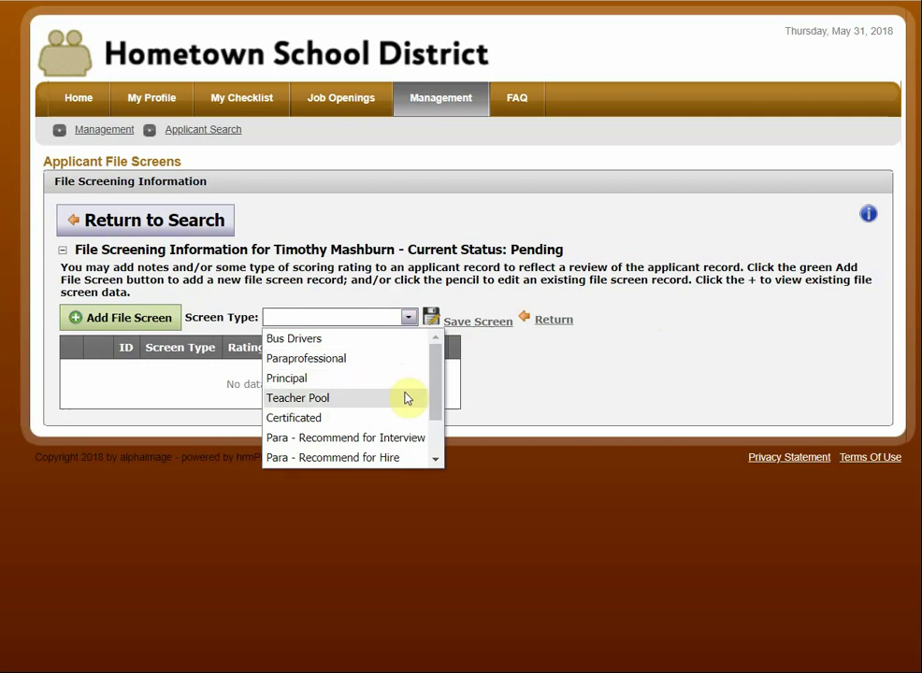
left_click(408, 399)
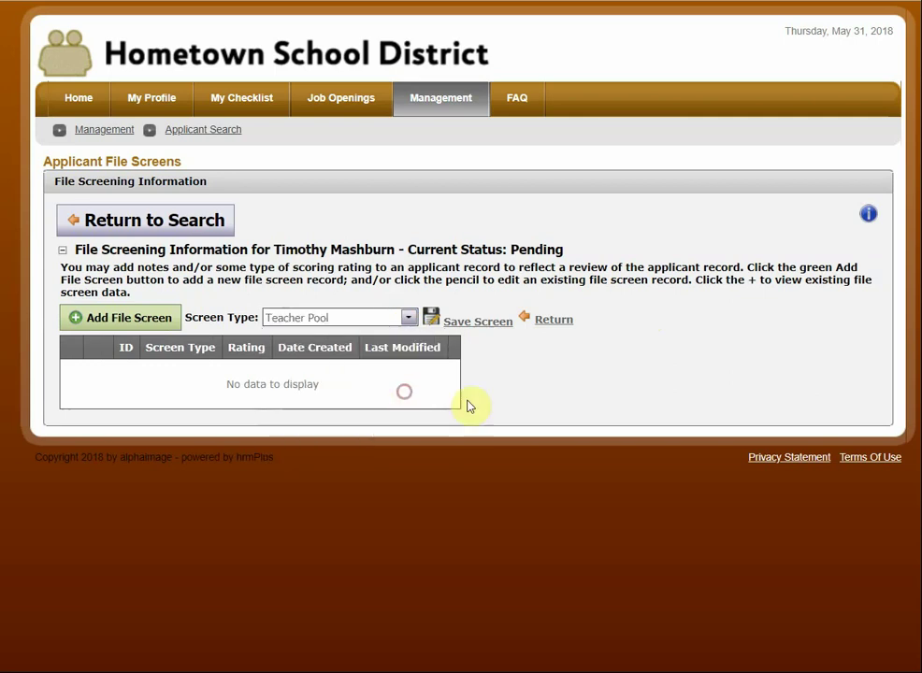
left_click(483, 327)
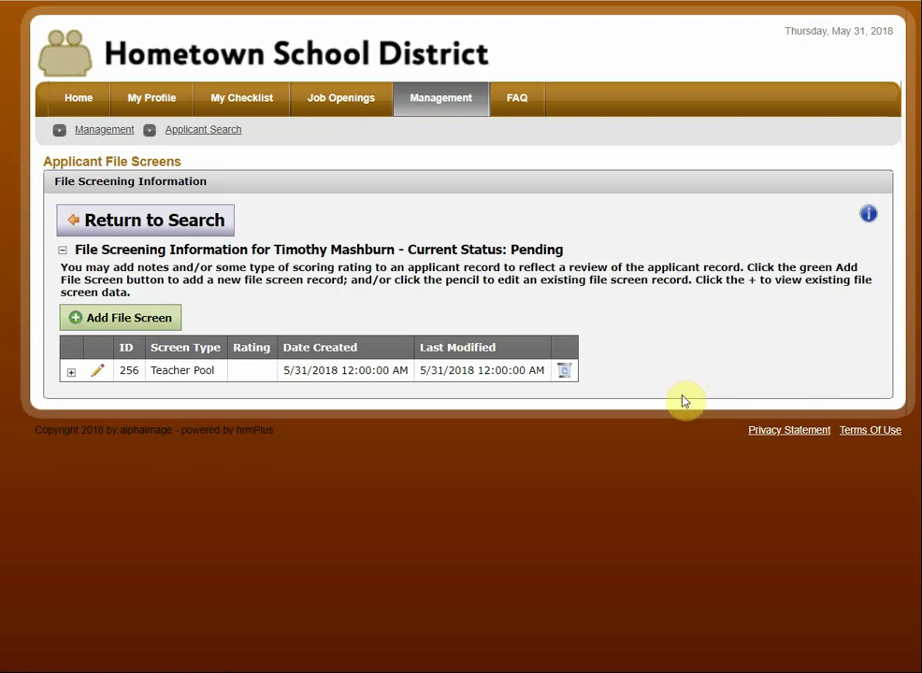
Edit the Teacher Pool file screen and give the BA Degree item a score of 2
left_click(98, 375)
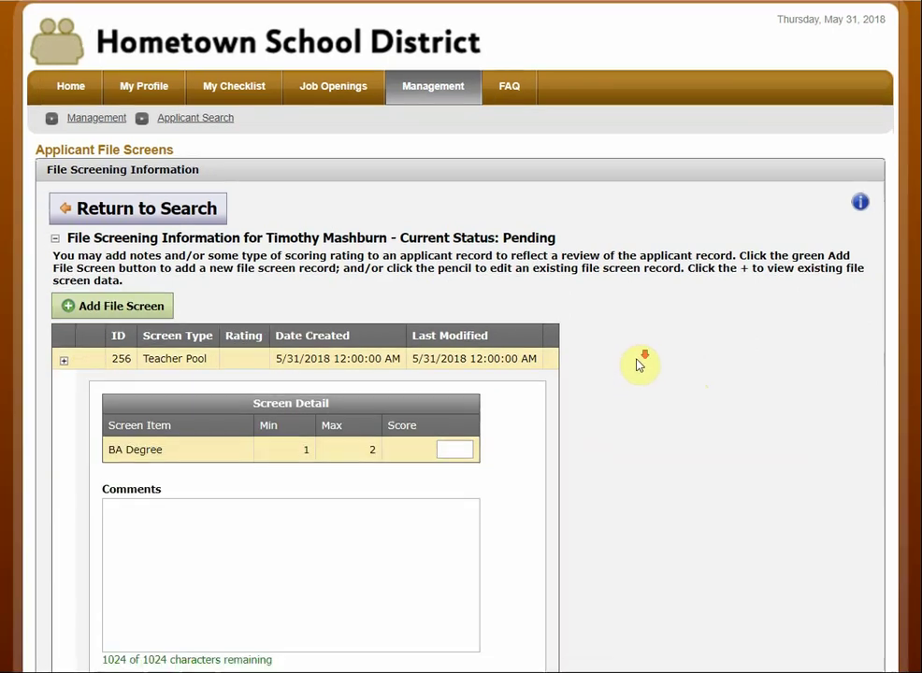
scroll(639, 365, "down", 2)
left_click(453, 370)
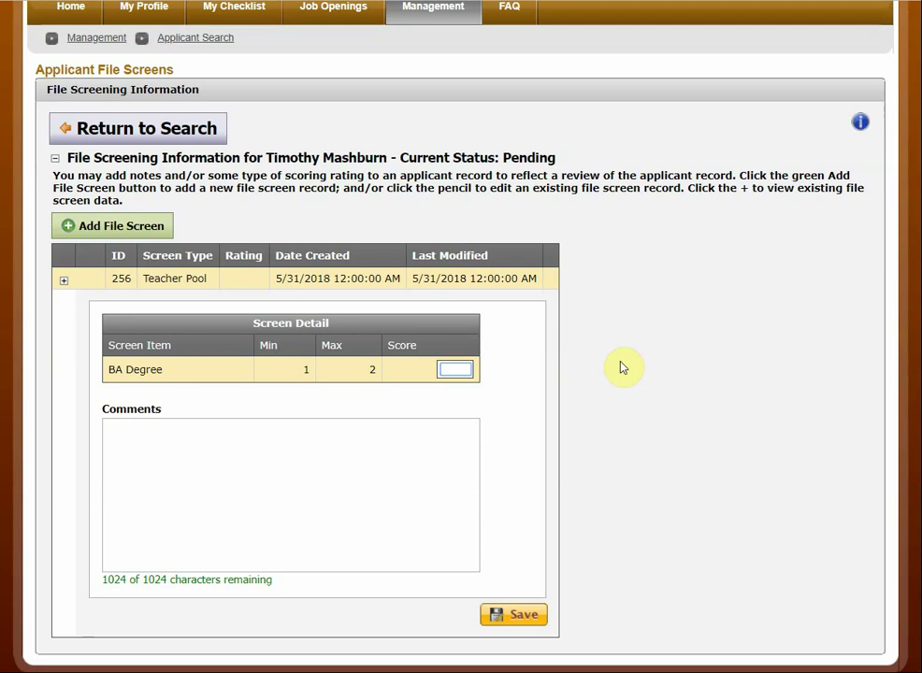
type("2")
Enter the comment "Ok to interview." on the Teacher Pool file screen and save it
left_click(388, 438)
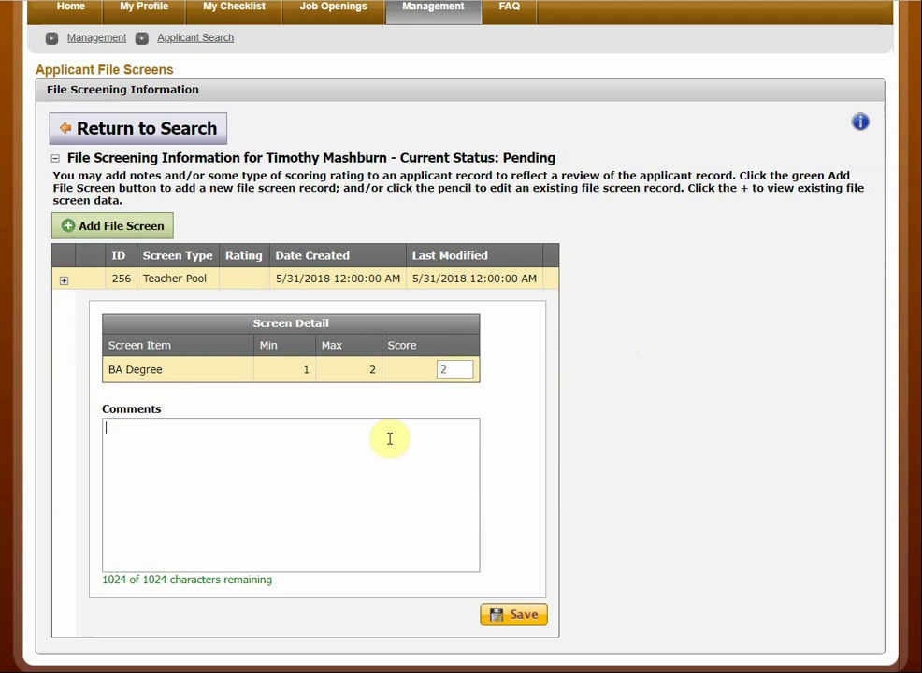
type("Ok ")
type("type")
key("BackSpace")
key("BackSpace")
key("BackSpace")
key("BackSpace")
type("o ")
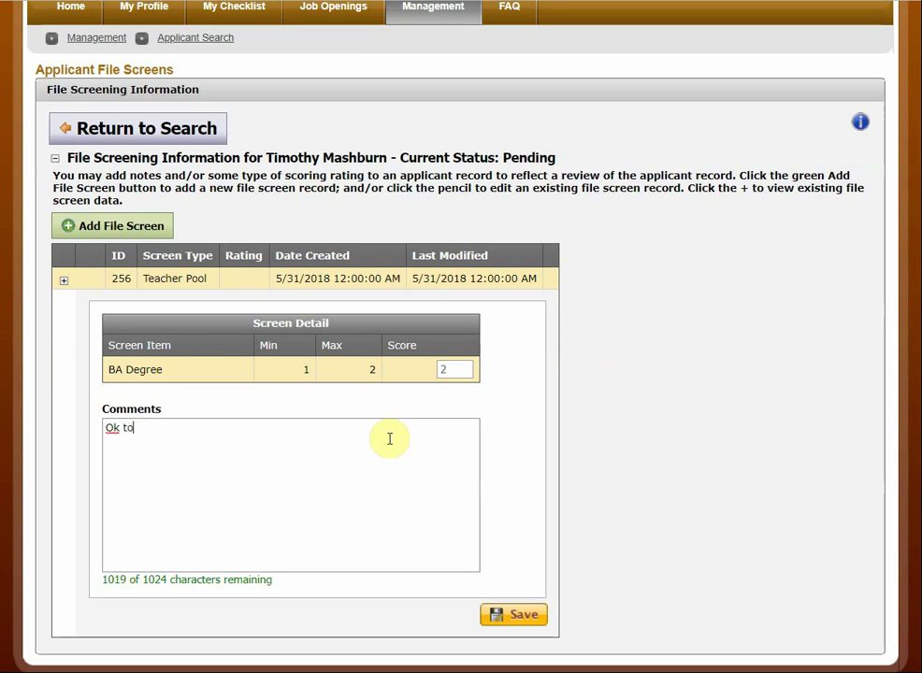
type("interview.")
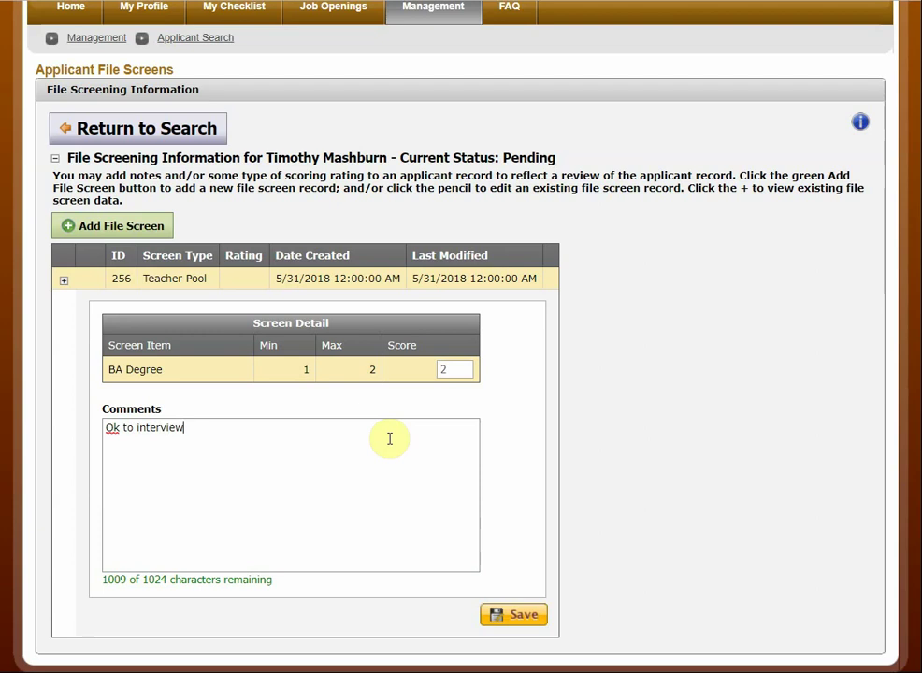
left_click(507, 617)
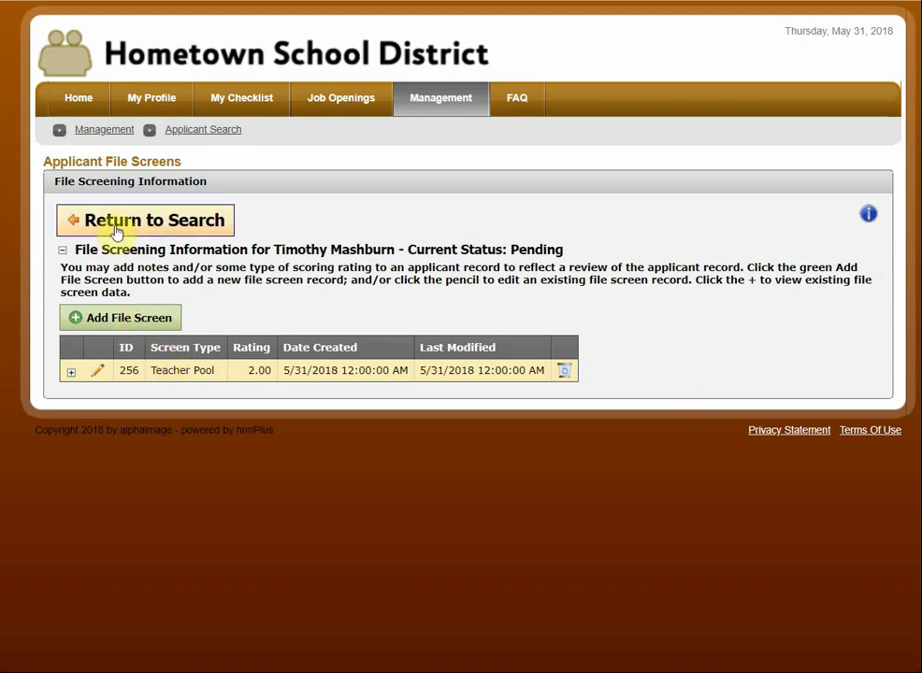
Review the Teacher Pool screen's comments and scores, then reopen it for editing and save it without changes
left_click(71, 375)
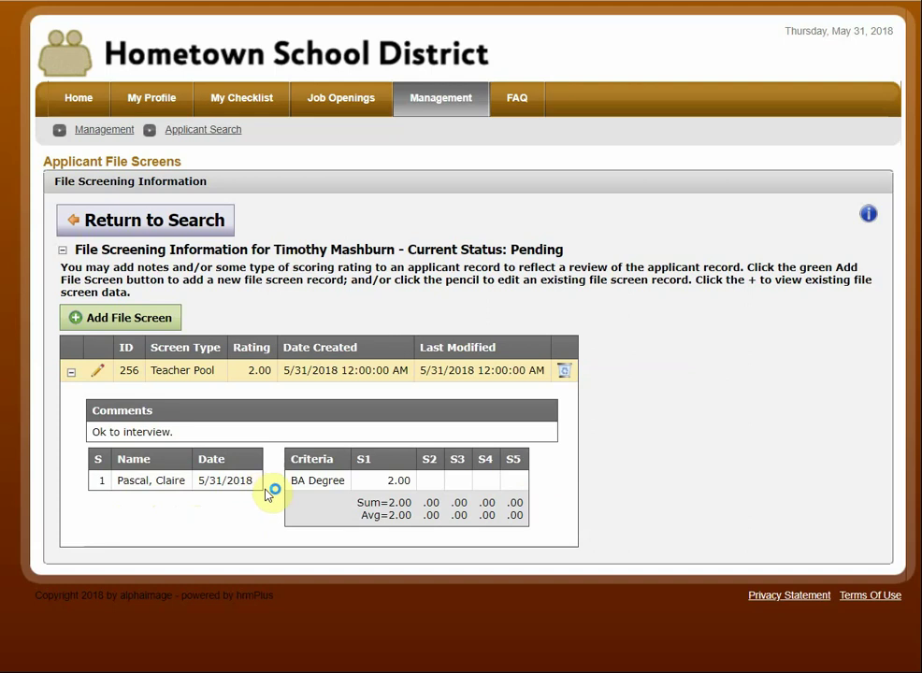
left_click(98, 372)
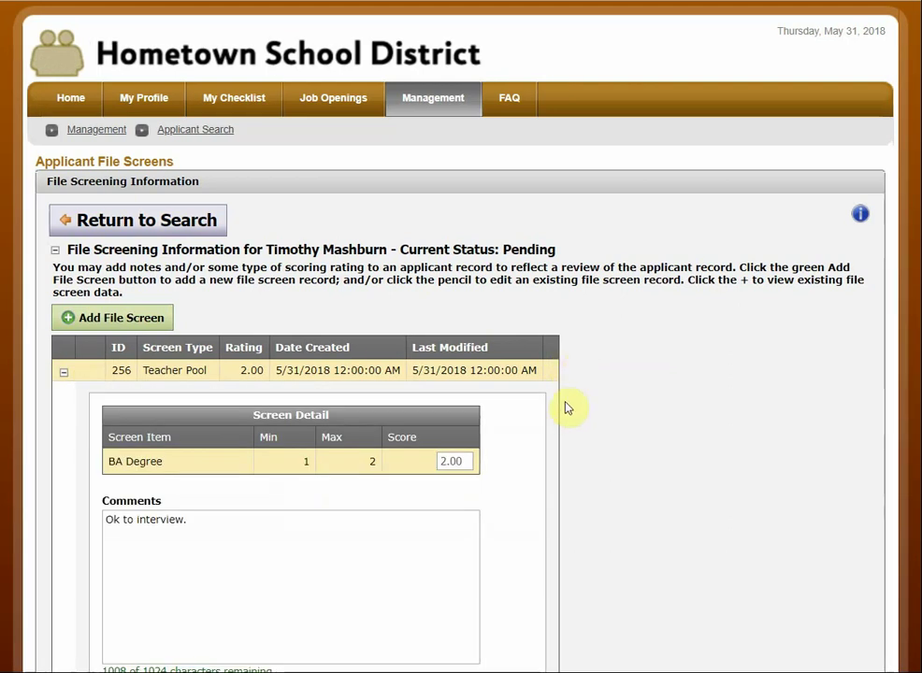
scroll(558, 440, "down", 2)
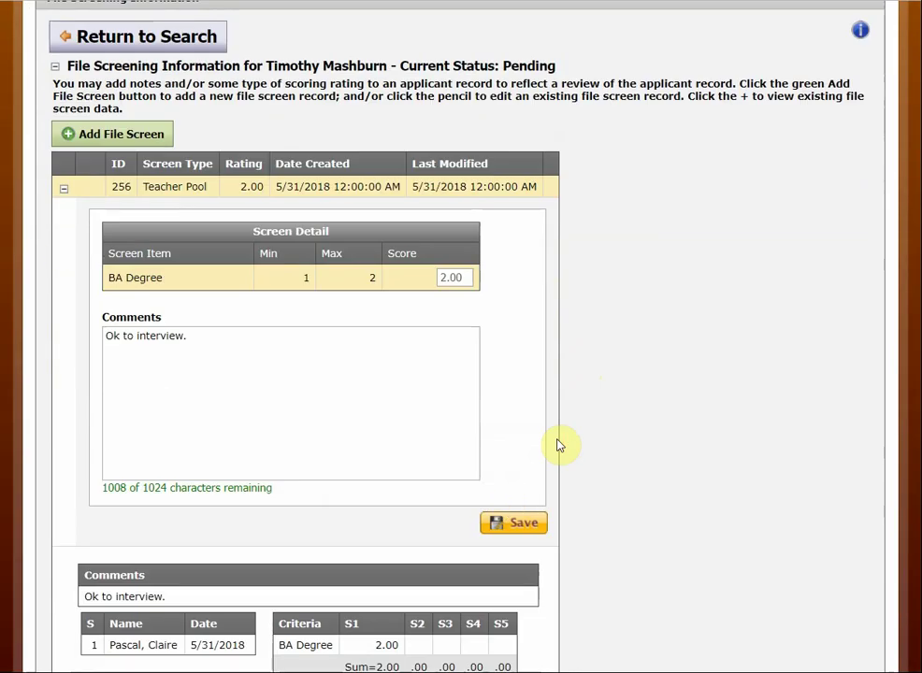
left_click(502, 526)
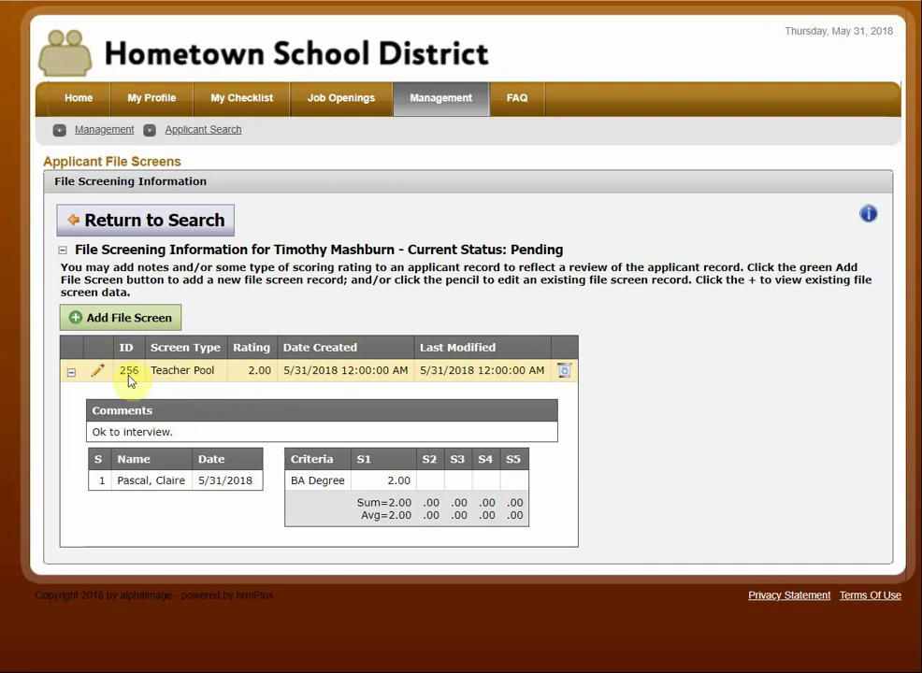
Back in the search results, add and save a Certificated file screen for the applicant two rows above the one last visiting 5/23/2018
left_click(119, 224)
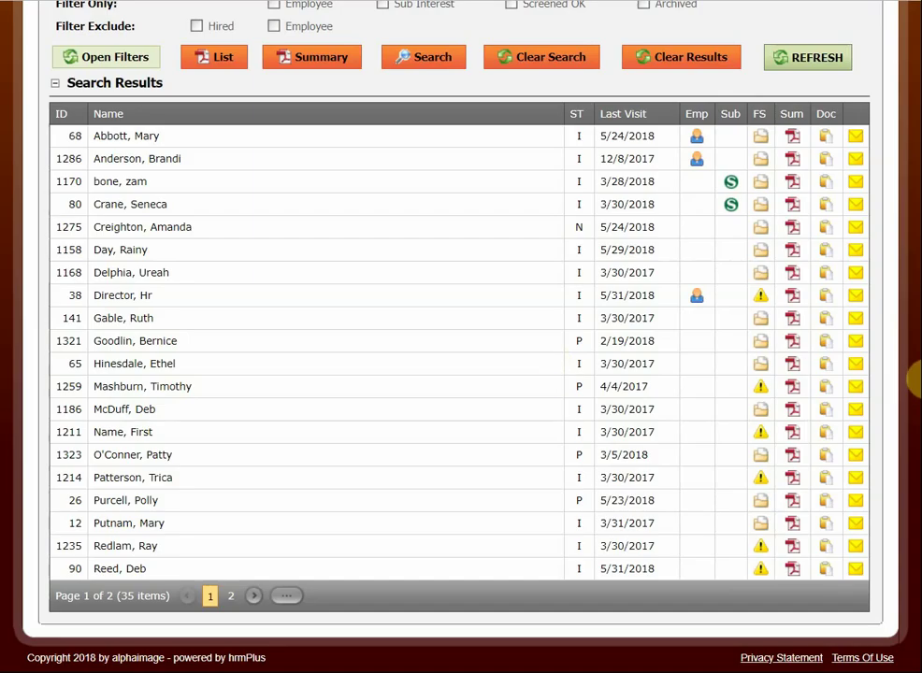
left_click(763, 479)
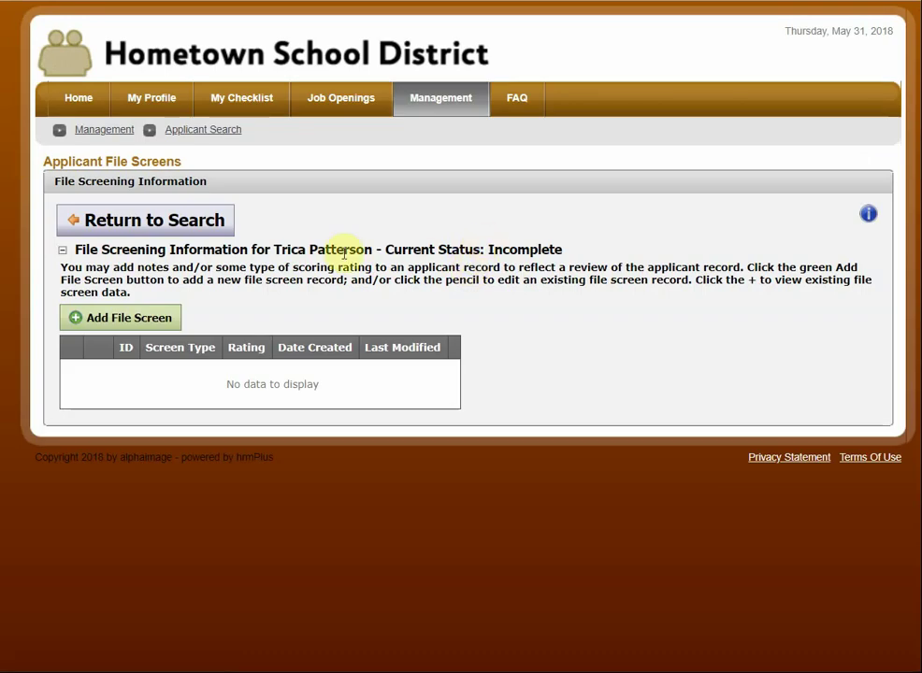
left_click(144, 317)
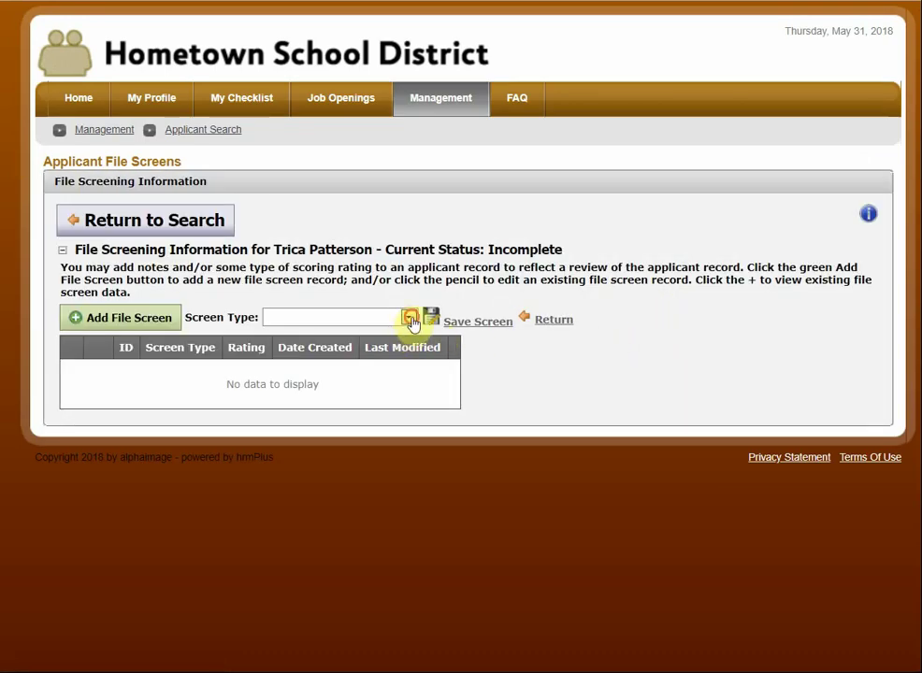
left_click(409, 317)
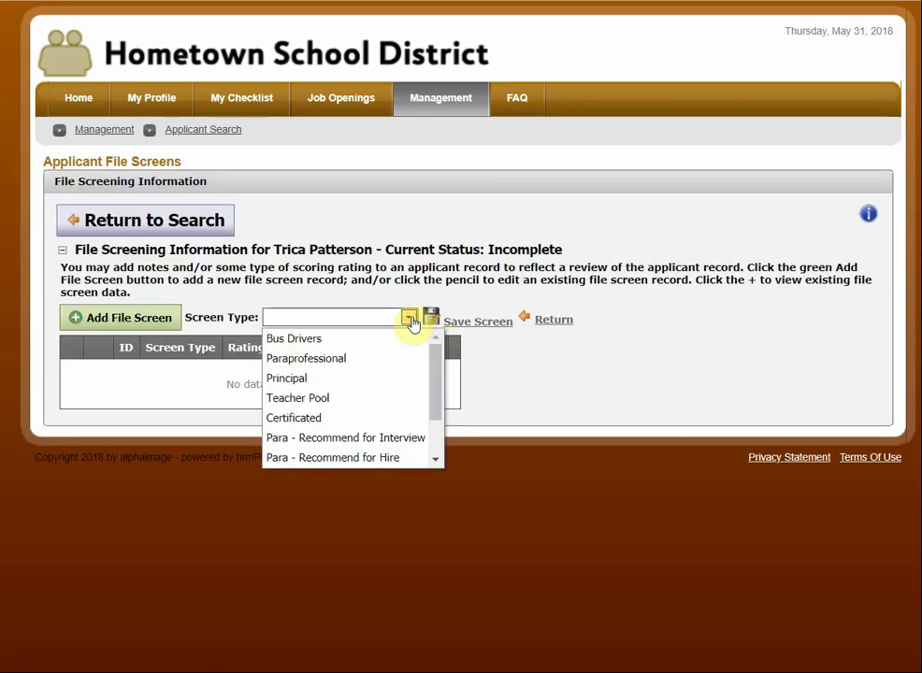
left_click(367, 421)
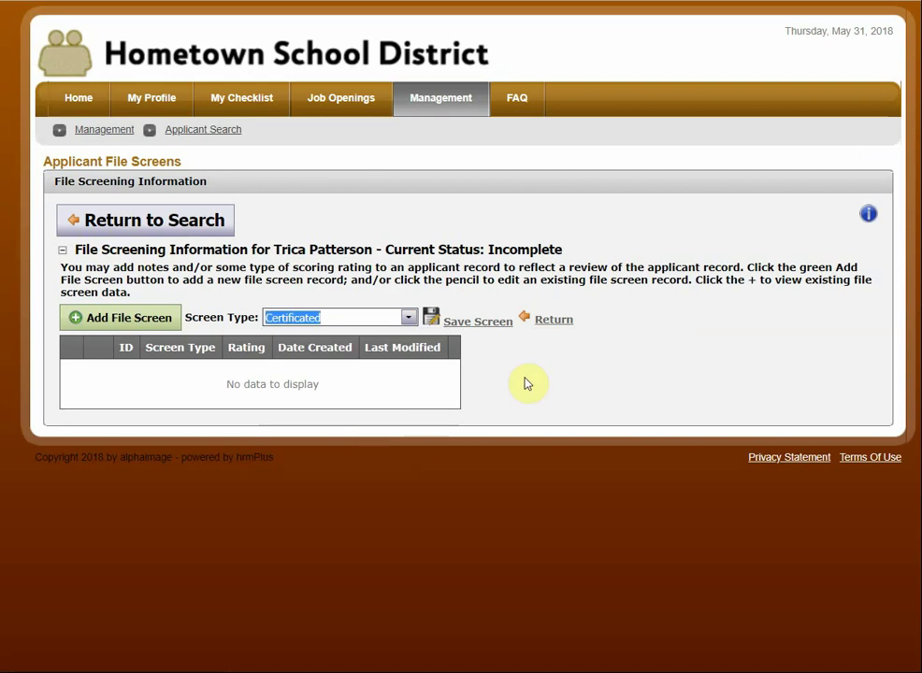
left_click(494, 325)
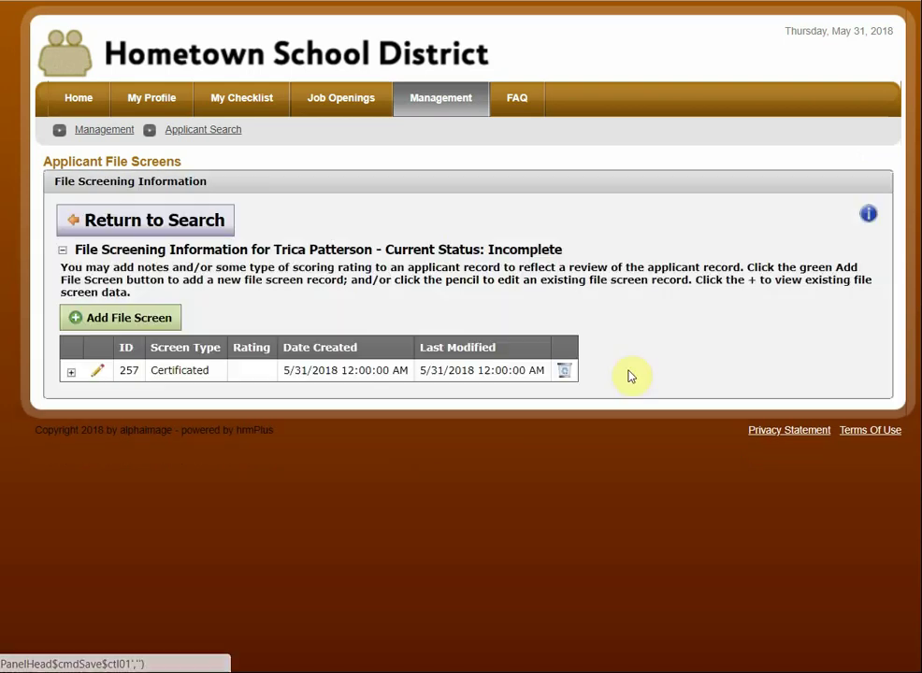
Edit the Certificated file screen and score Professional Orientation 5, Flexibility 5, Commitment 3, Professional Relationships 1, Relation to Students 5 and Scholarship/Conceptual Skills 5
left_click(94, 373)
scroll(696, 379, "down", 1)
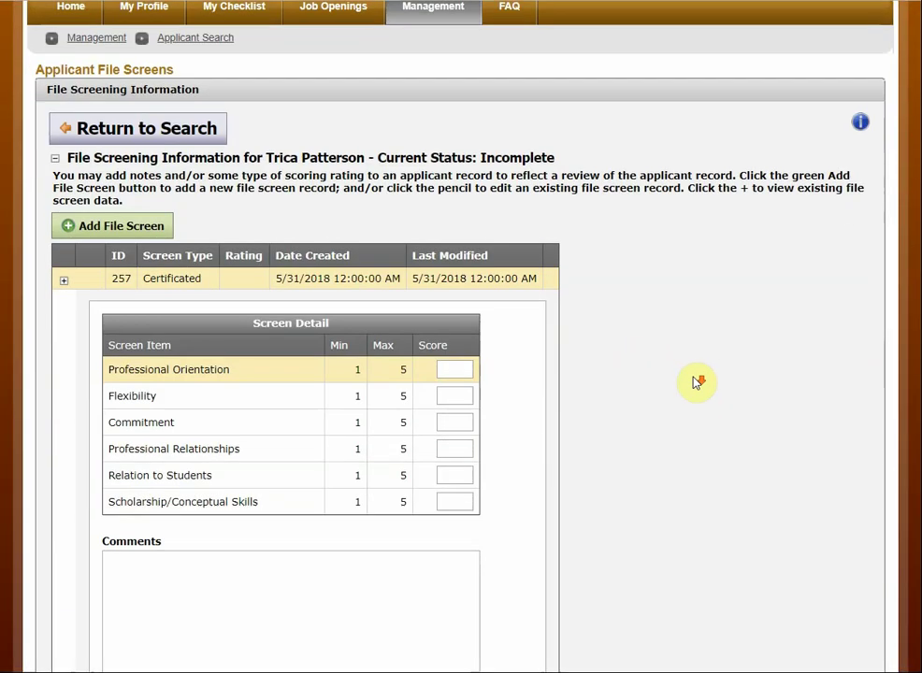
left_click(462, 374)
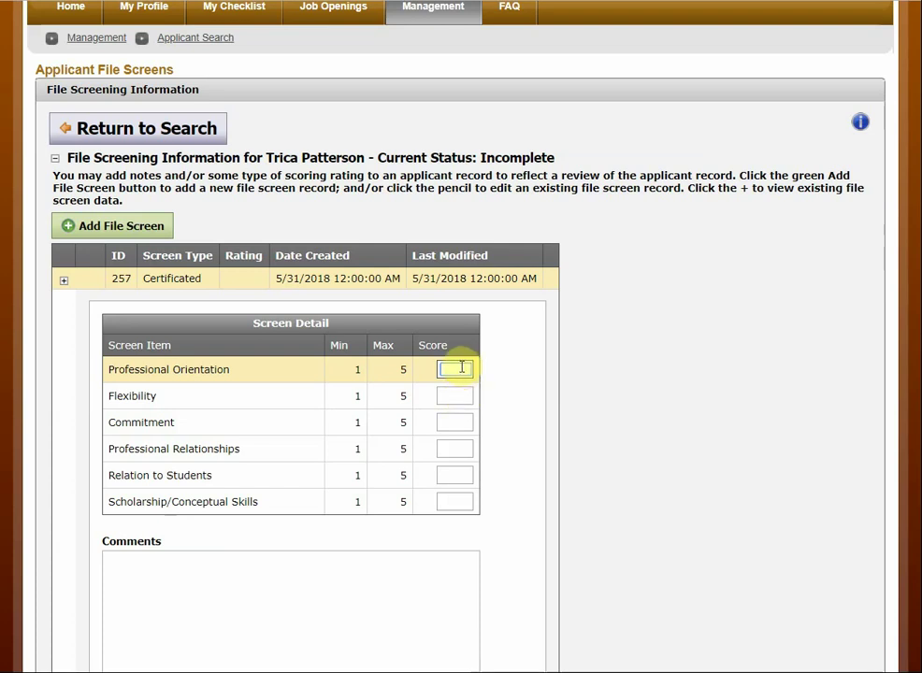
type("5")
key("Tab")
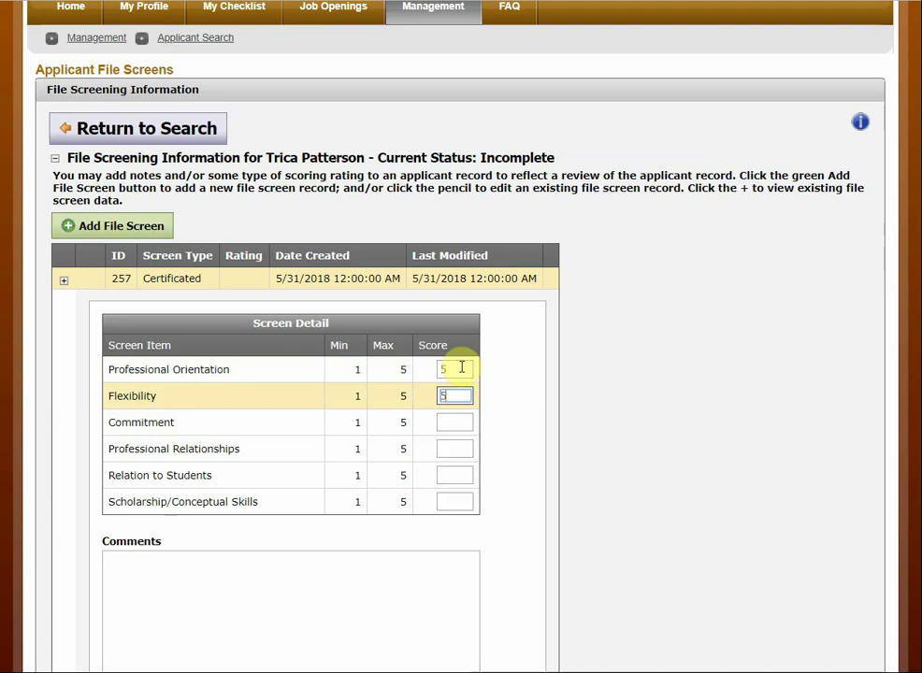
key("Tab")
key("Tab")
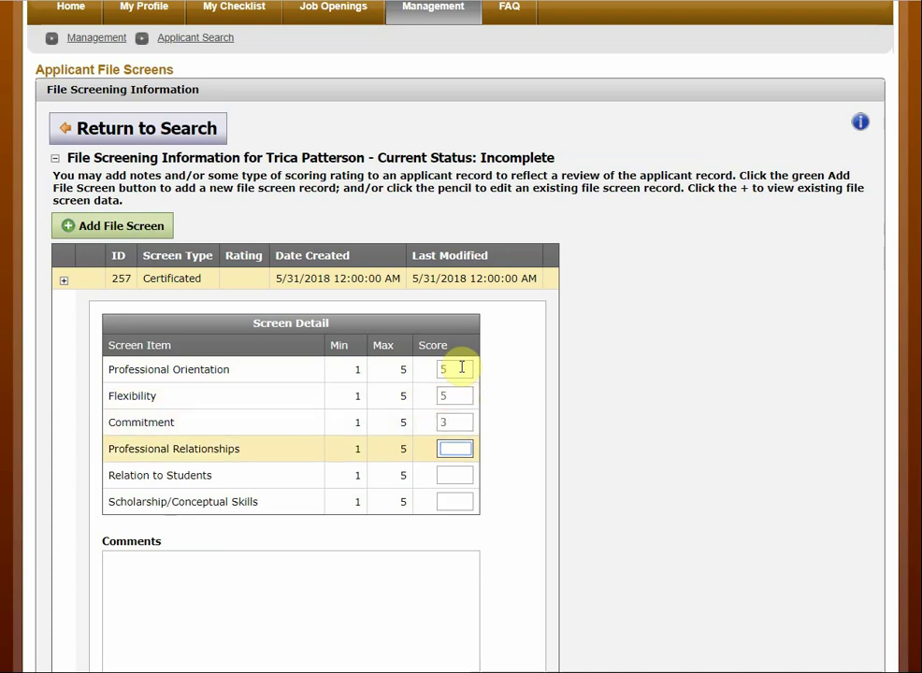
type("1")
key("Tab")
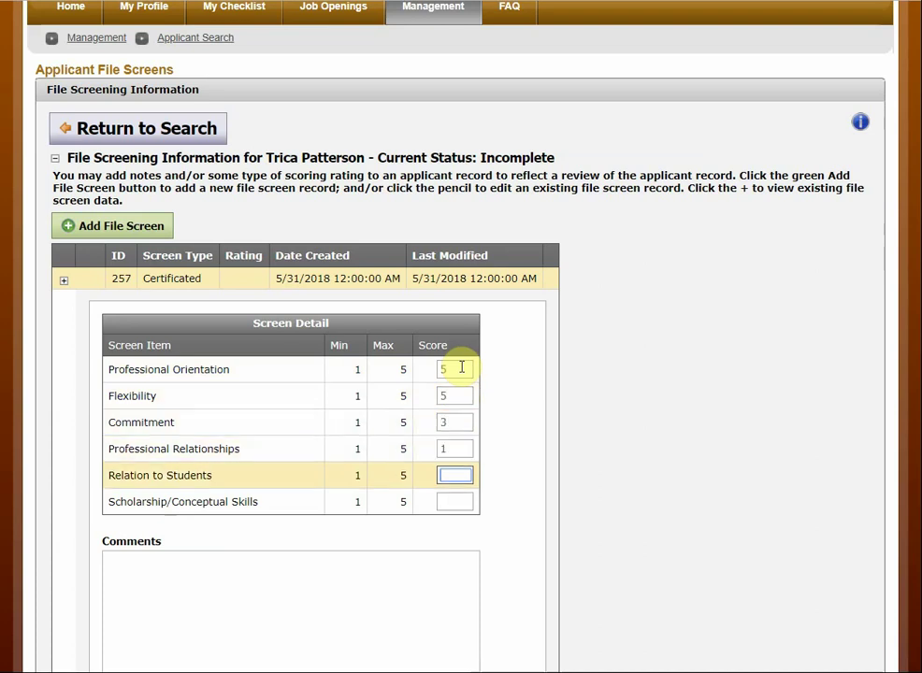
key("Tab")
type("5")
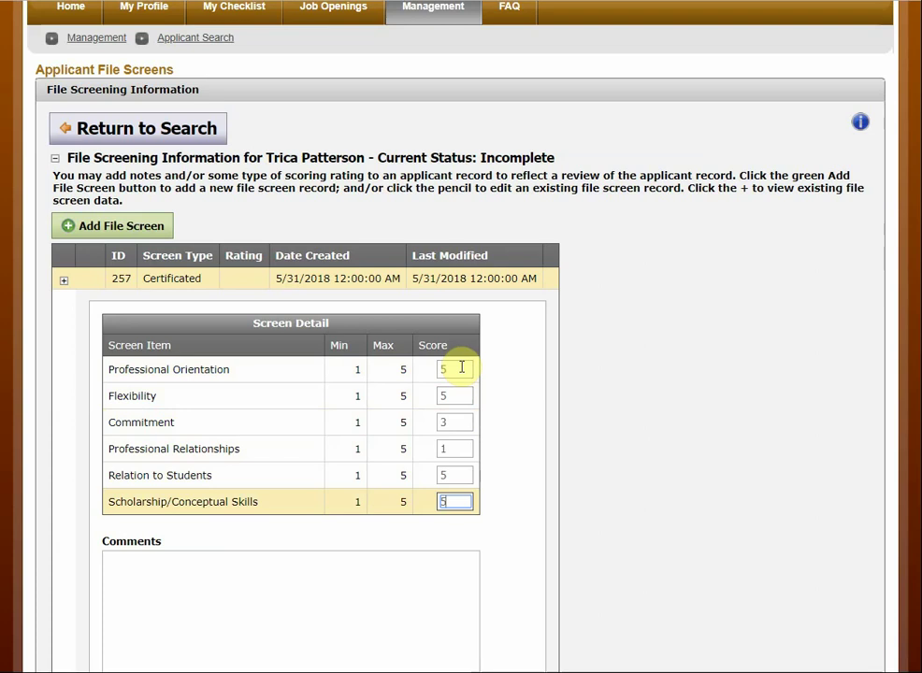
Enter the comment "Ok to interview." on the Certificated file screen and save it
left_click(206, 562)
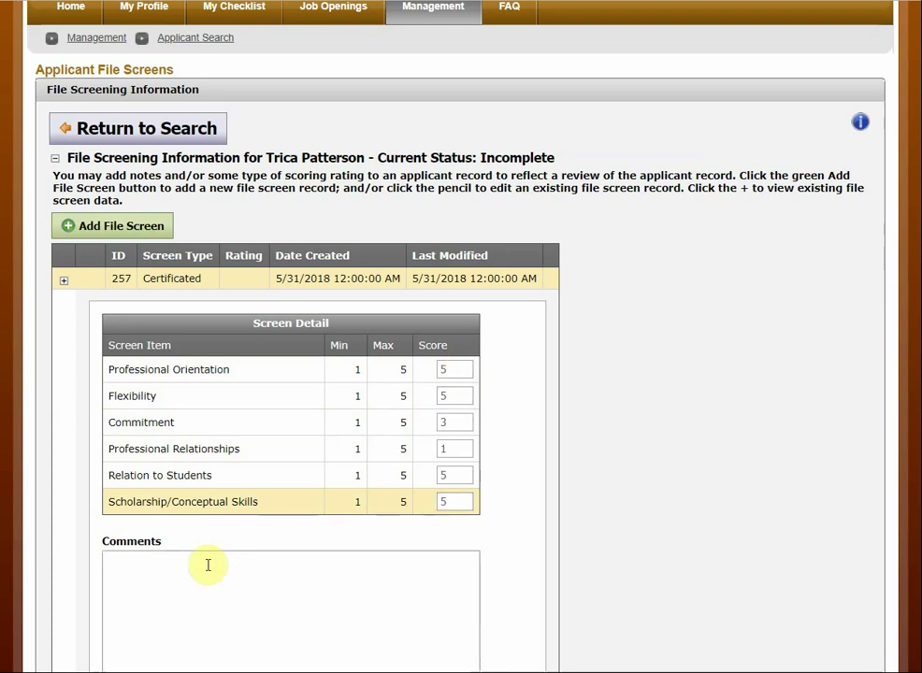
type("Ok to interview")
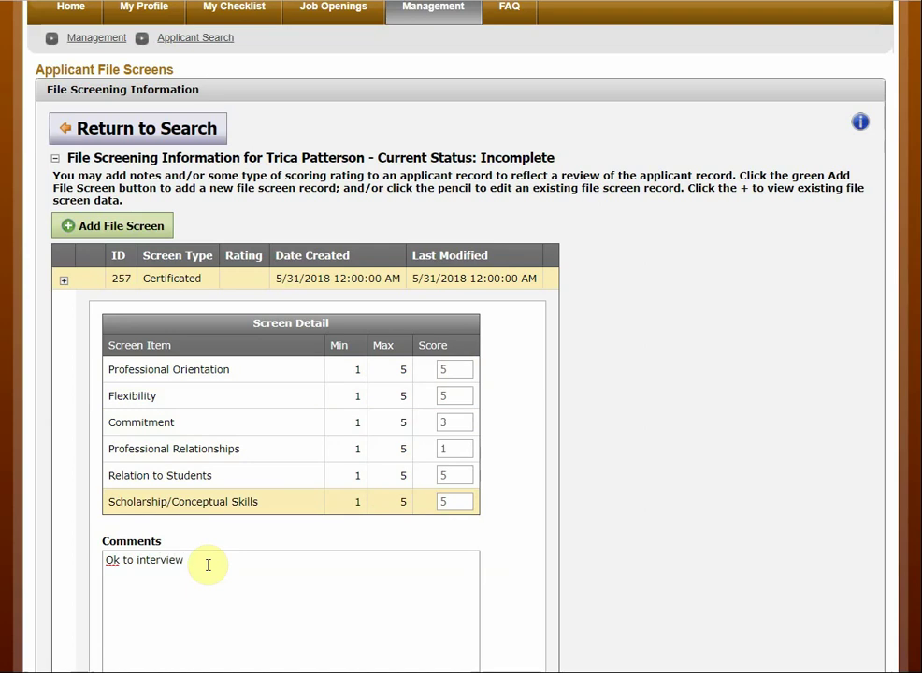
type(".")
scroll(617, 507, "down", 3)
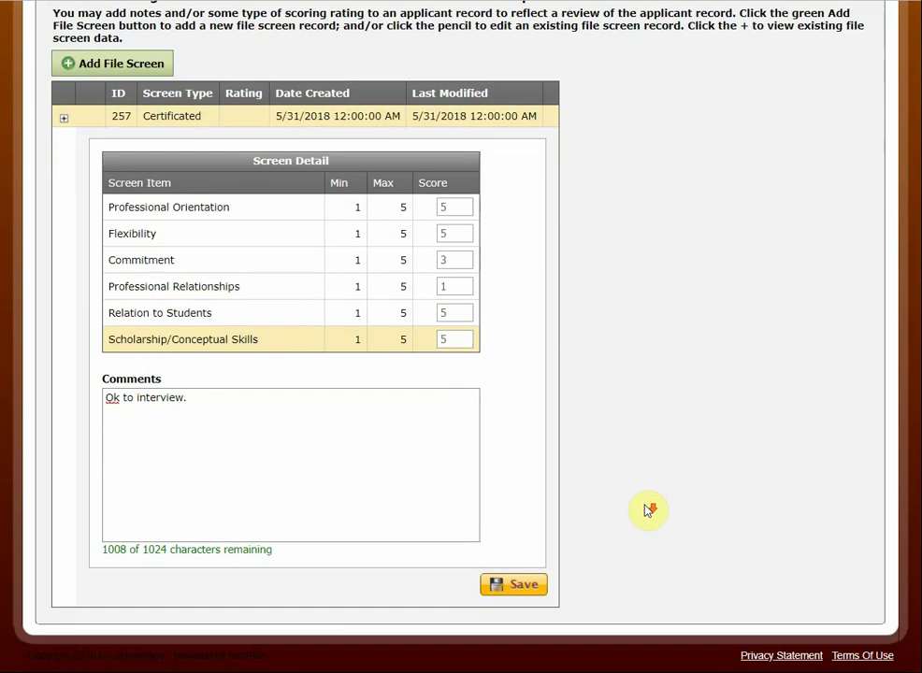
left_click(542, 584)
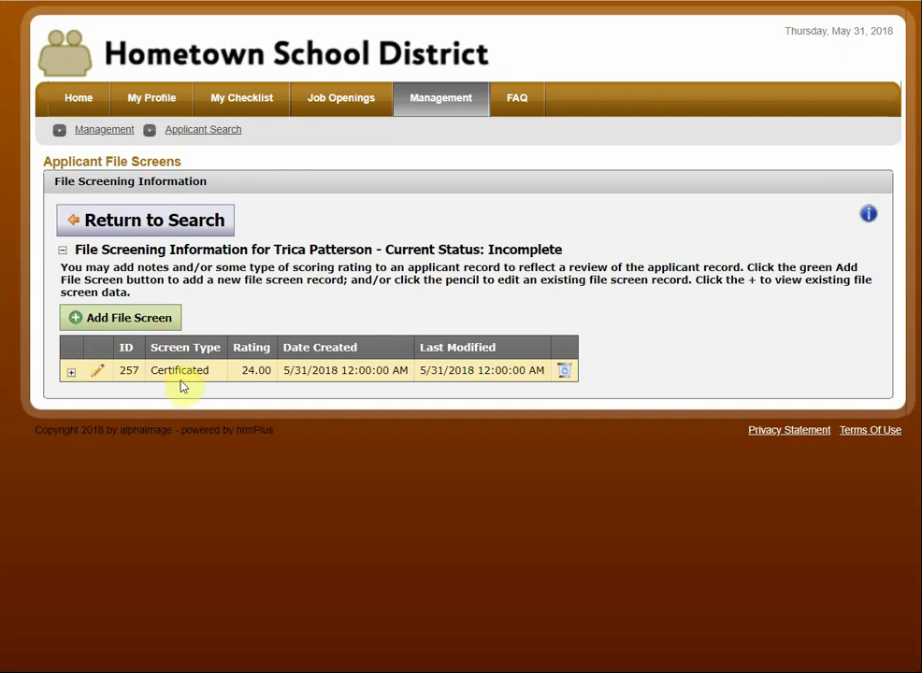
Reopen the Certificated file screen, set the Professional Relationships score to 2.00, save it and return to the applicant search results
left_click(99, 372)
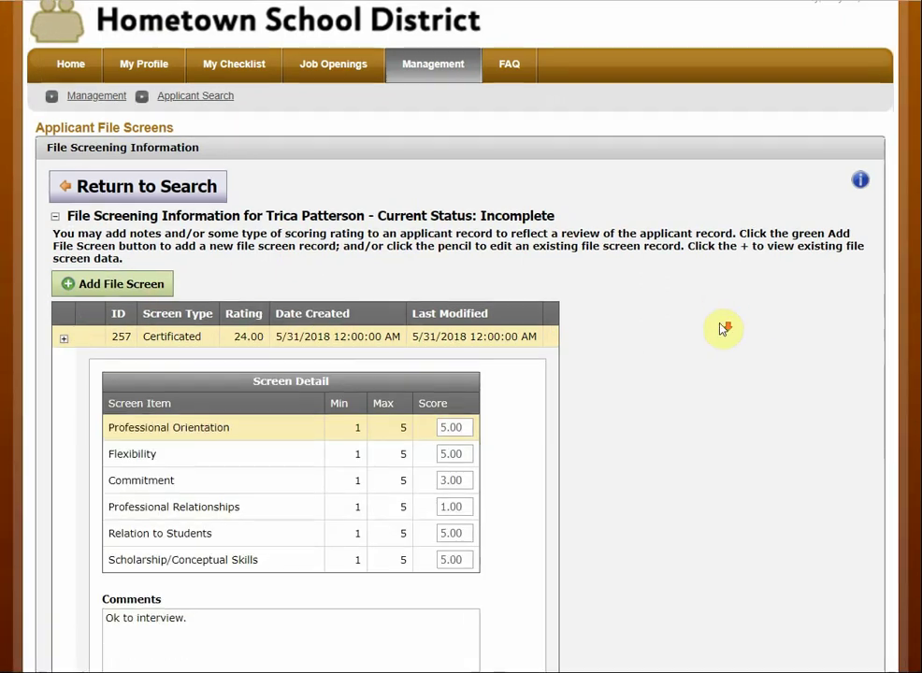
scroll(723, 329, "down", 1)
left_click_drag(462, 448, 414, 441)
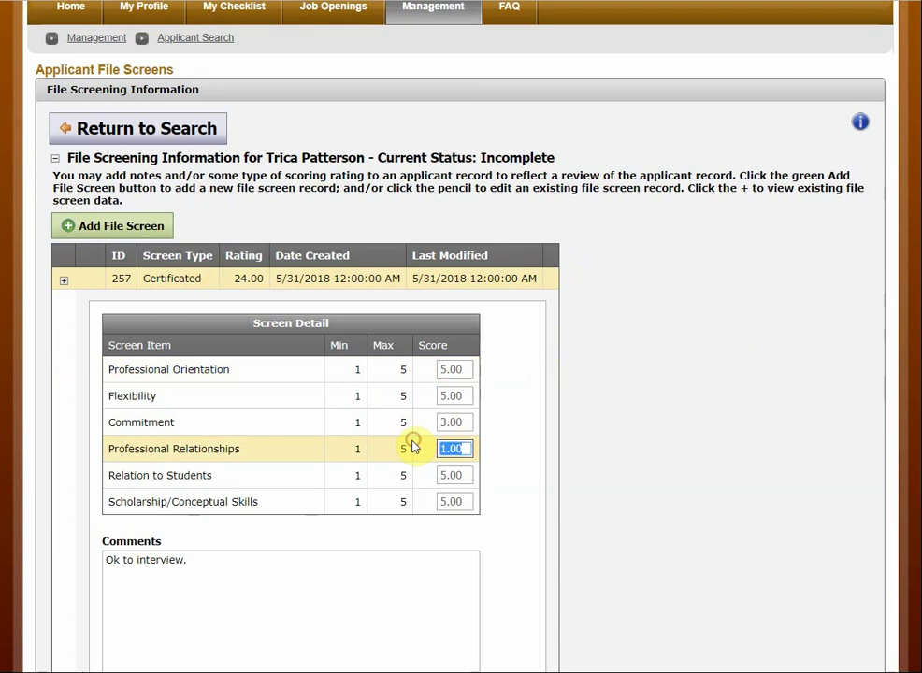
type("2.00")
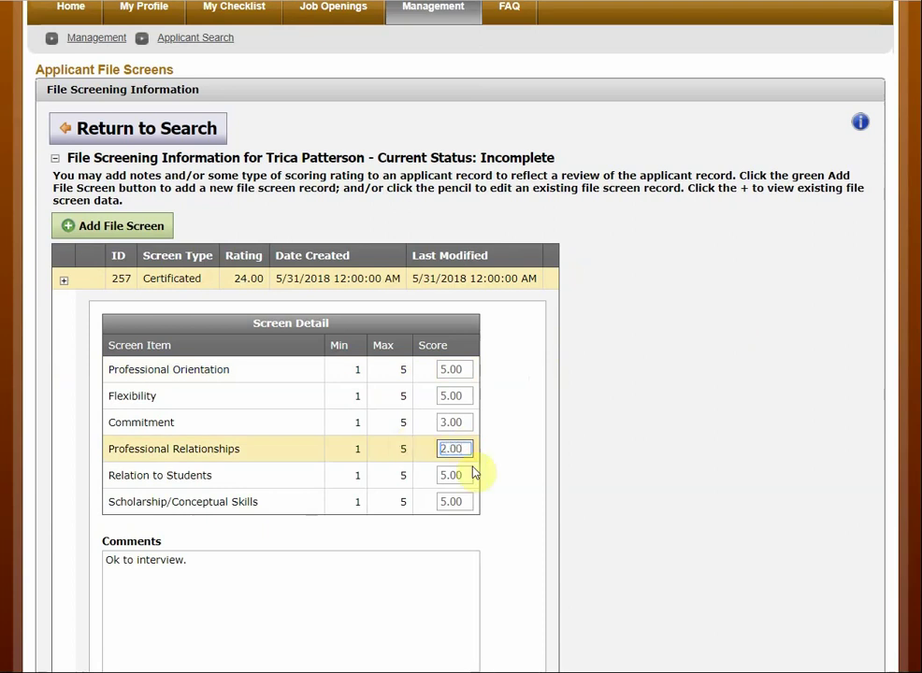
scroll(496, 470, "down", 3)
left_click(513, 585)
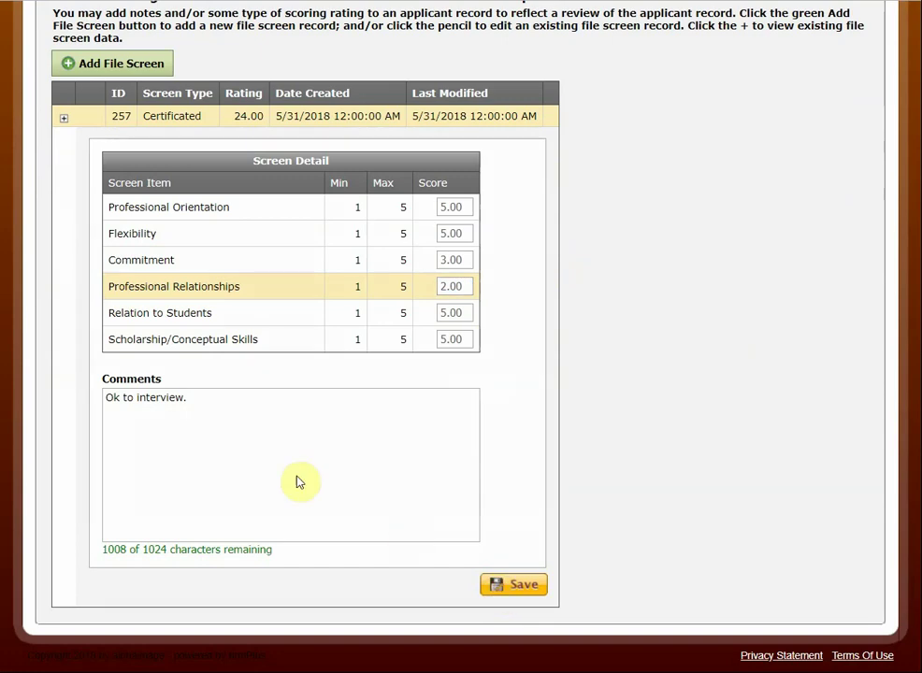
left_click(168, 219)
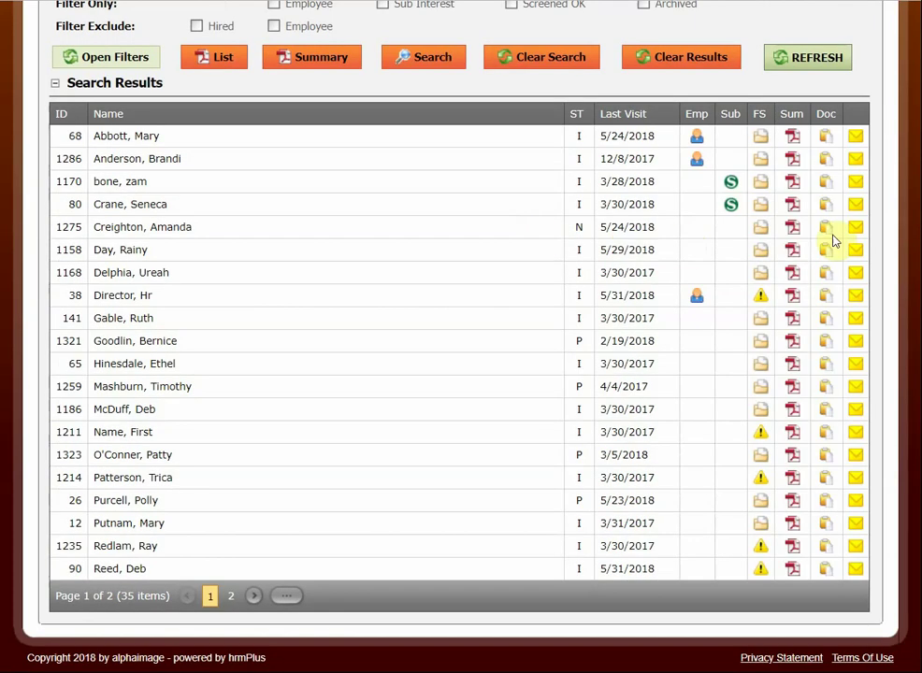